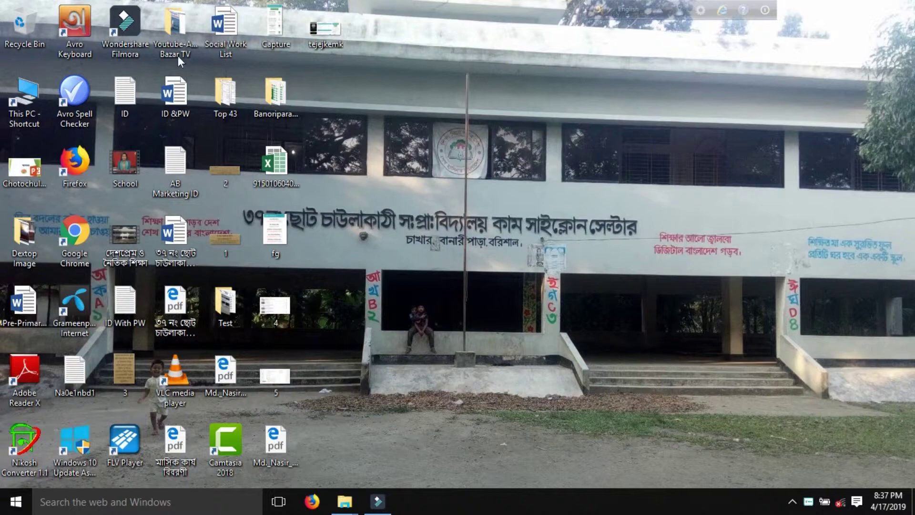
Open the 7,084 KB chapter-2 'জীব ও জড়' lesson from the Youtube-Akon Bazar TV folder.
{"action": "double_click", "coordinate": [168, 28]}
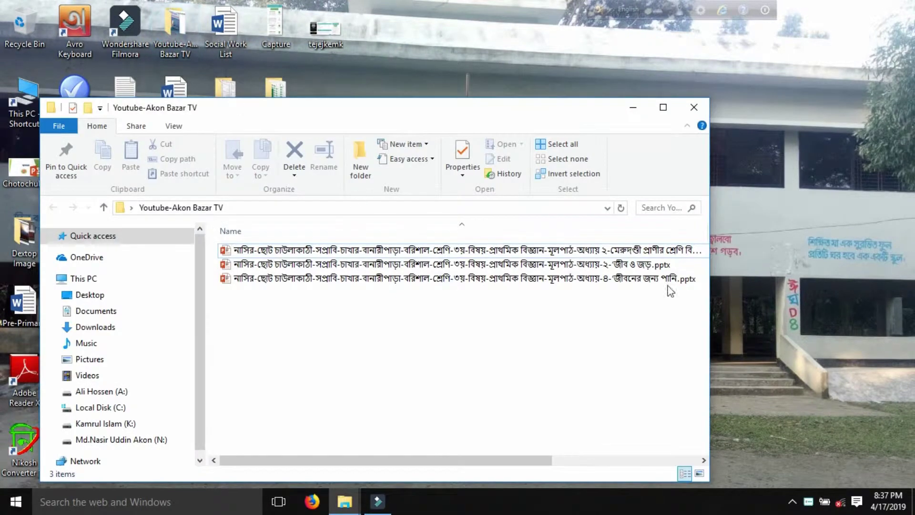
{"action": "left_click", "coordinate": [663, 108]}
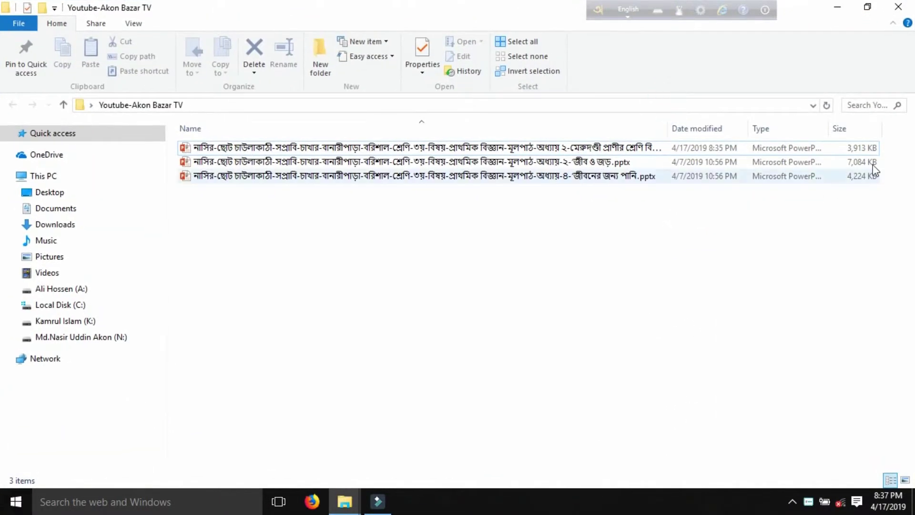
{"action": "left_click", "coordinate": [858, 163]}
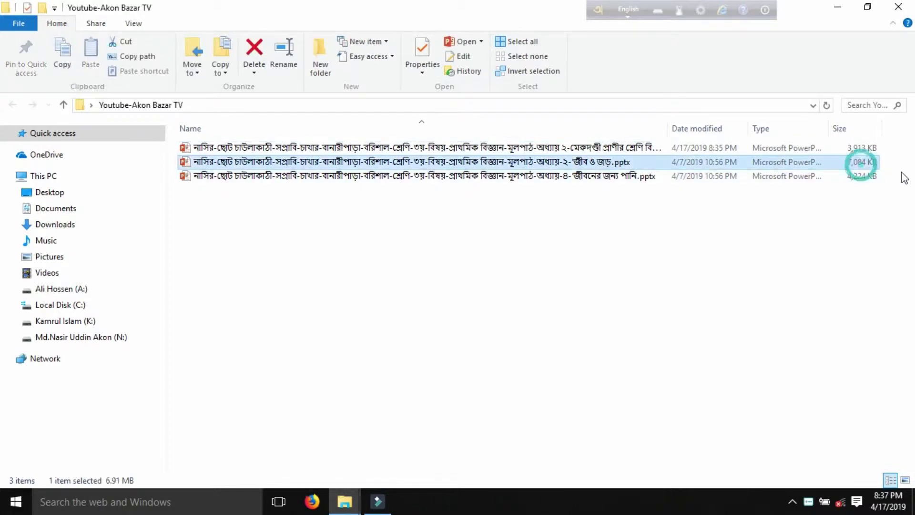
{"action": "key", "text": "Return"}
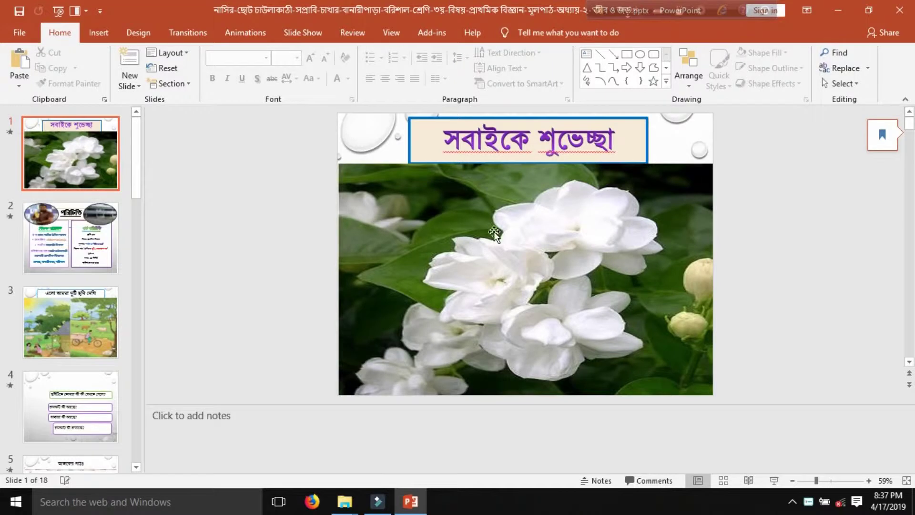
Crop the slide 1 flower photo's bottom watermark strip and both sides to 7.42 by 5.66 inches.
{"action": "left_click", "coordinate": [555, 285]}
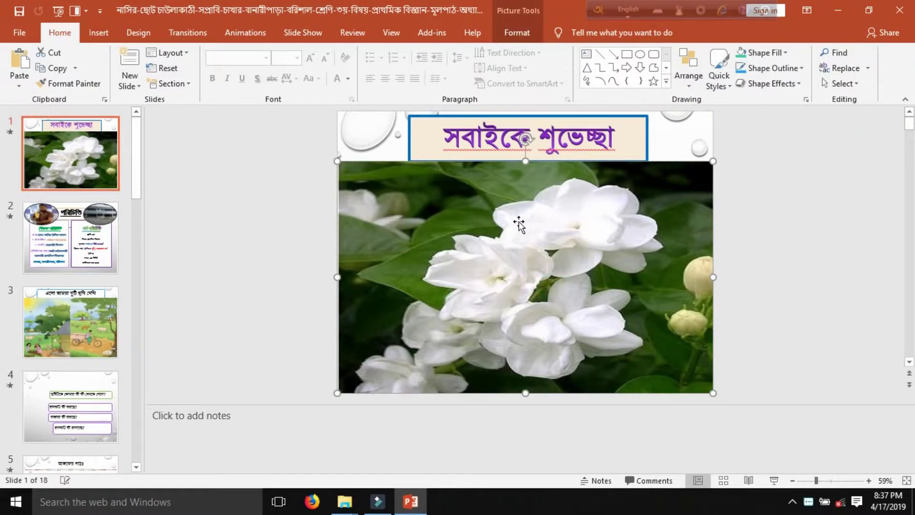
{"action": "left_click", "coordinate": [517, 32]}
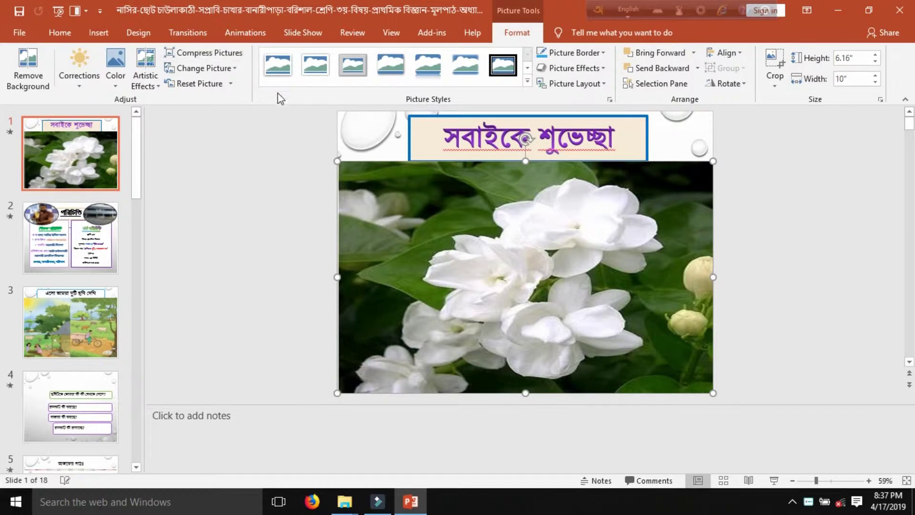
{"action": "left_click", "coordinate": [774, 83]}
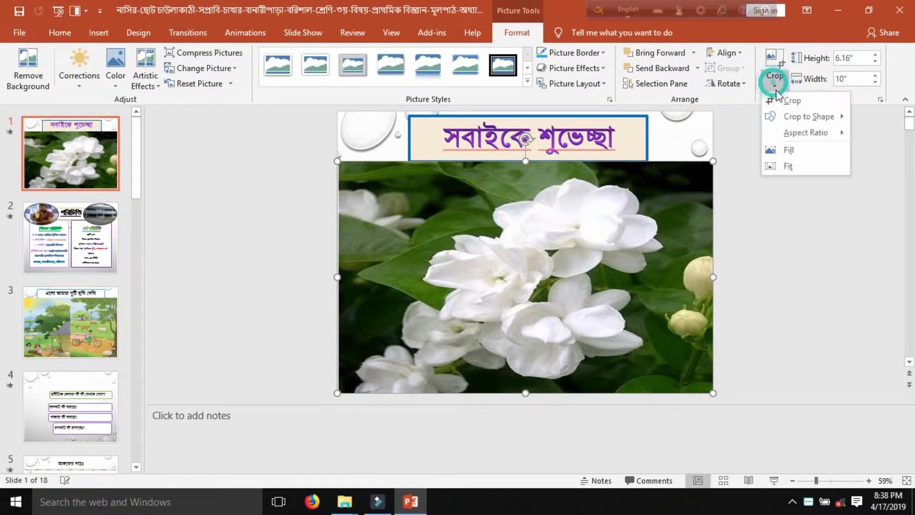
{"action": "left_click", "coordinate": [792, 100]}
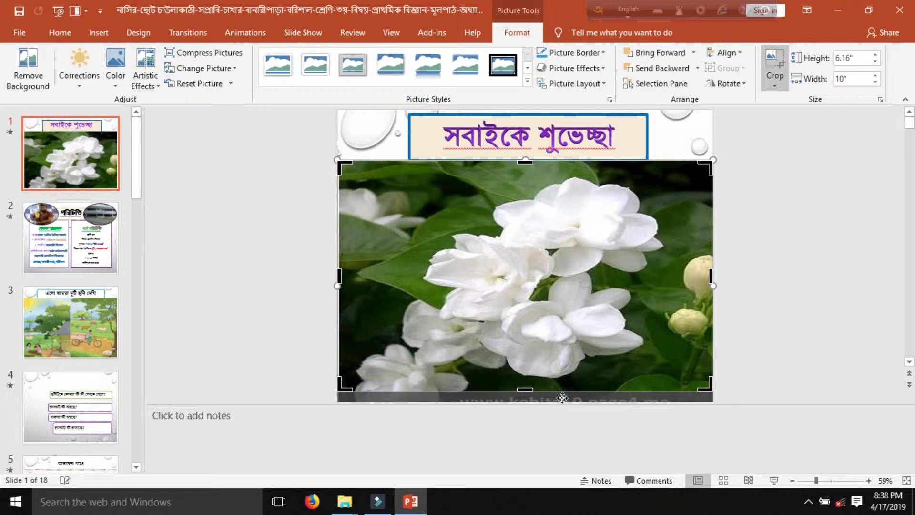
{"action": "left_click_drag", "start_coordinate": [525, 388], "coordinate": [525, 371]}
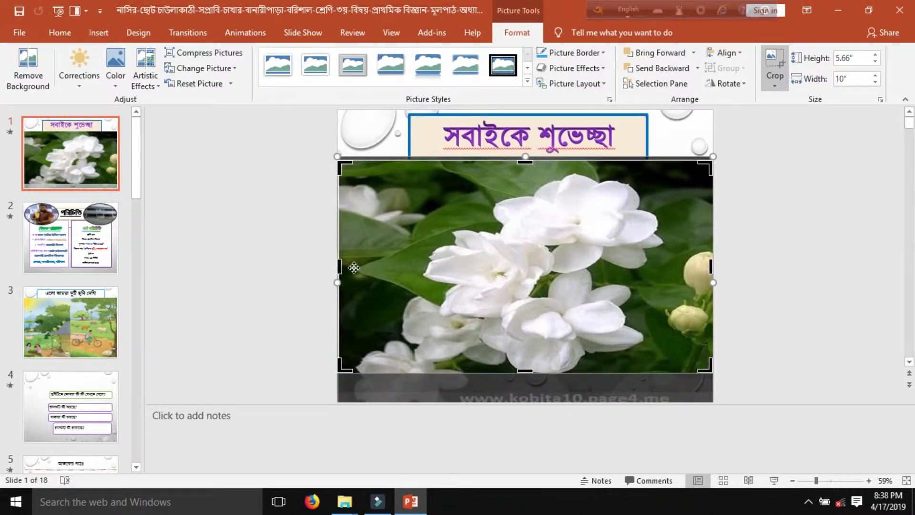
{"action": "left_click_drag", "start_coordinate": [337, 267], "coordinate": [362, 268]}
{"action": "left_click_drag", "start_coordinate": [711, 266], "coordinate": [668, 262]}
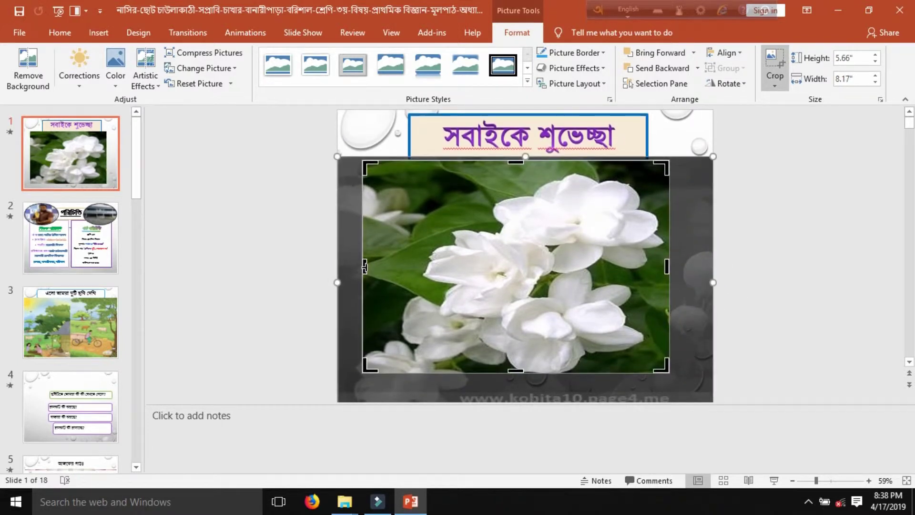
{"action": "left_click_drag", "start_coordinate": [364, 266], "coordinate": [393, 266]}
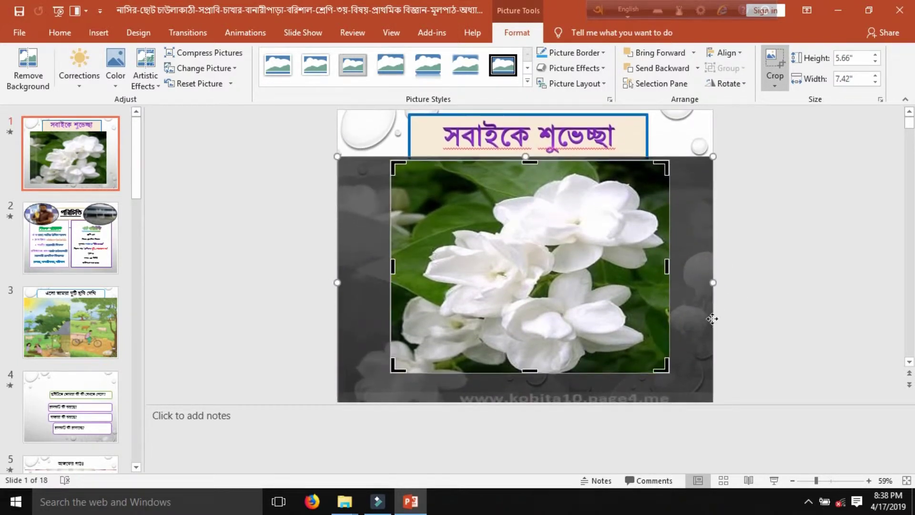
{"action": "left_click", "coordinate": [819, 189]}
Recheck the crop on the flower photo and leave it selected.
{"action": "left_click", "coordinate": [635, 261]}
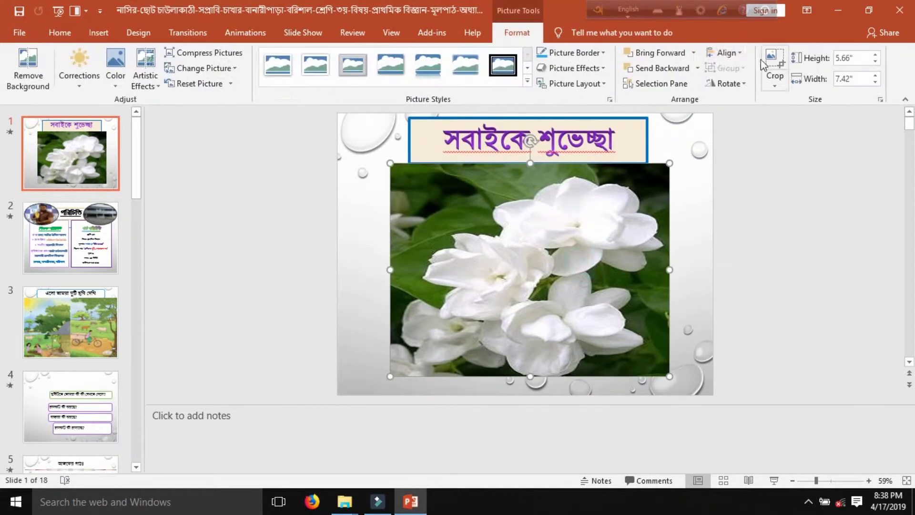
{"action": "left_click", "coordinate": [774, 84]}
{"action": "left_click", "coordinate": [788, 96]}
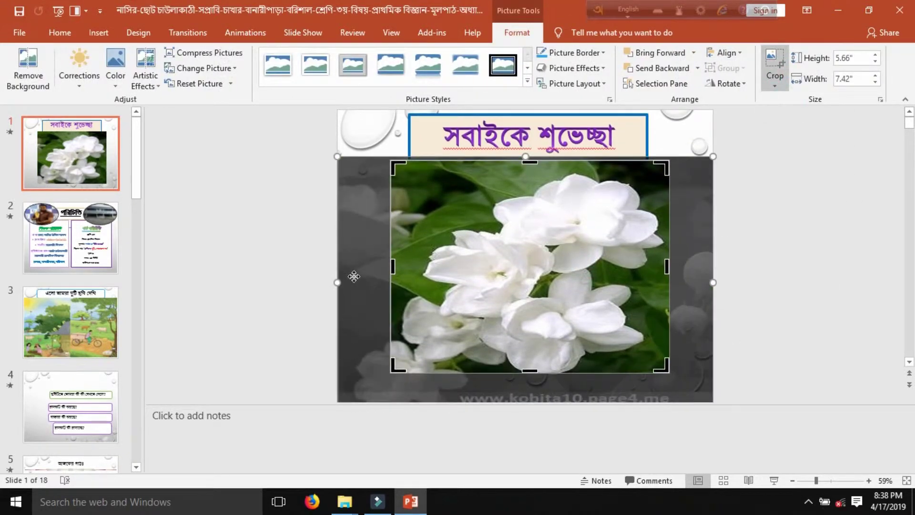
{"action": "left_click", "coordinate": [841, 220]}
{"action": "left_click", "coordinate": [593, 248]}
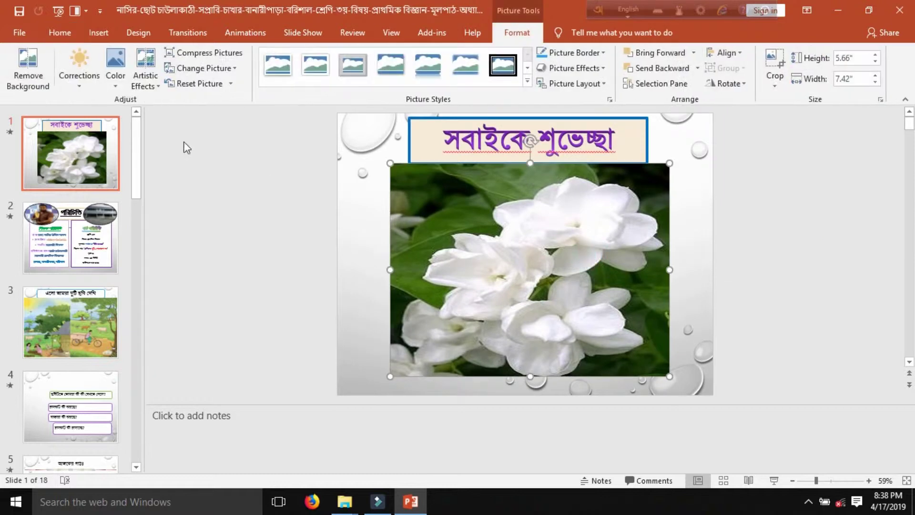
Compress only the slide 1 flower photo, deleting its cropped areas.
{"action": "left_click", "coordinate": [208, 53]}
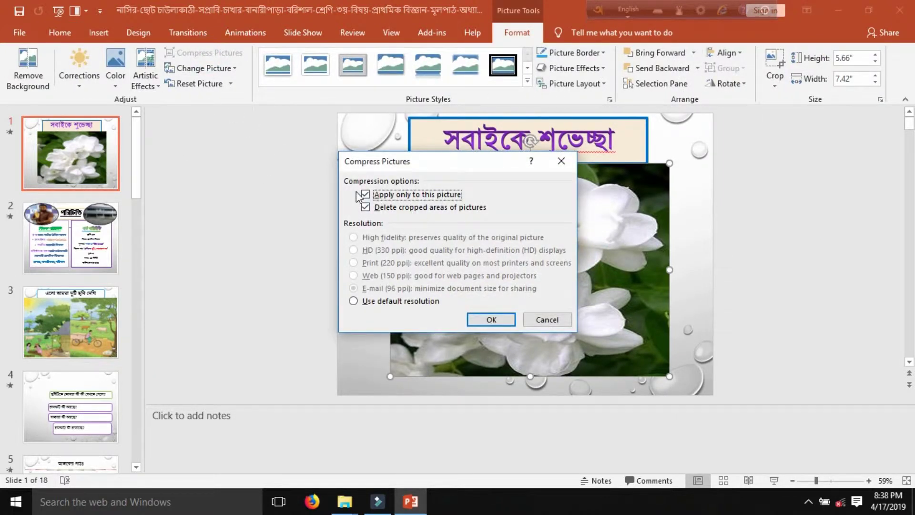
{"action": "left_click", "coordinate": [367, 208]}
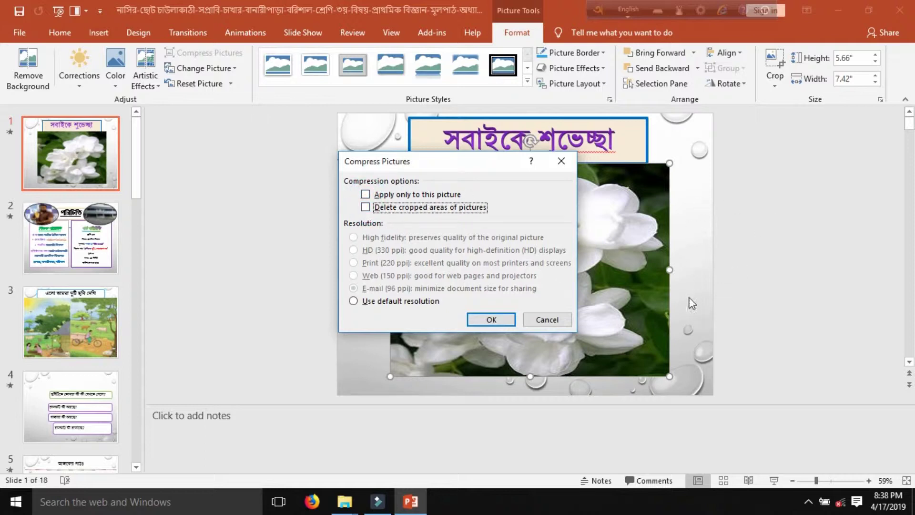
{"action": "left_click", "coordinate": [365, 195]}
{"action": "left_click", "coordinate": [365, 207]}
{"action": "left_click", "coordinate": [484, 319]}
{"action": "left_click", "coordinate": [357, 248]}
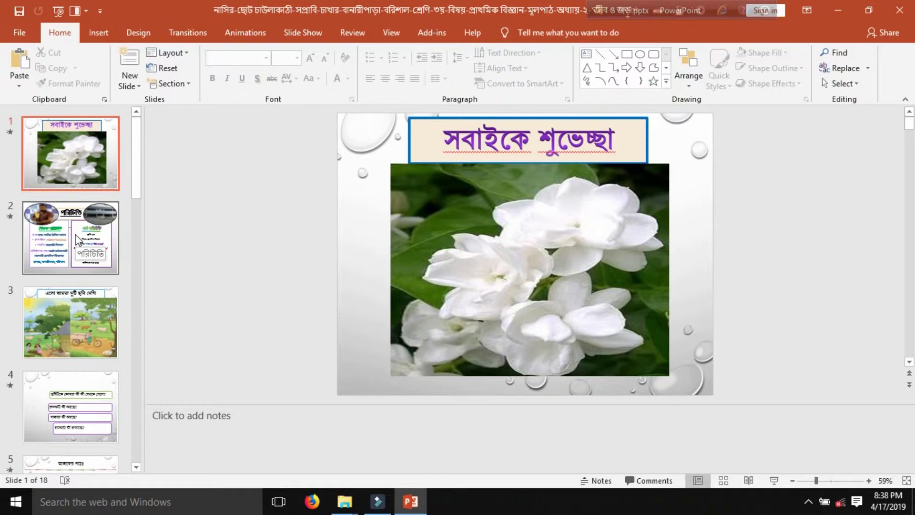
{"action": "scroll", "coordinate": [400, 286], "scroll_direction": "down", "scroll_amount": 1}
Compress the slide 3 village picture at Print (220 ppi).
{"action": "scroll", "coordinate": [400, 296], "scroll_direction": "down", "scroll_amount": 1}
{"action": "left_click", "coordinate": [400, 298]}
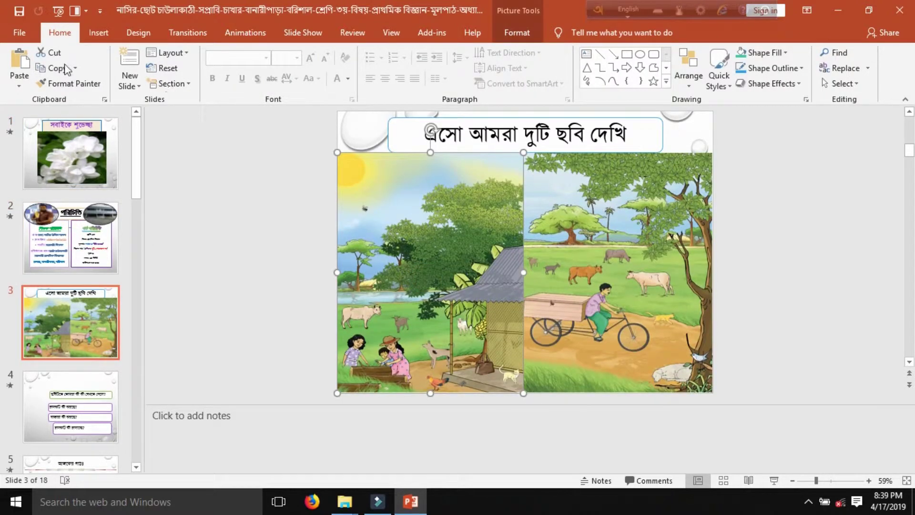
{"action": "left_click", "coordinate": [517, 32]}
{"action": "left_click", "coordinate": [209, 52]}
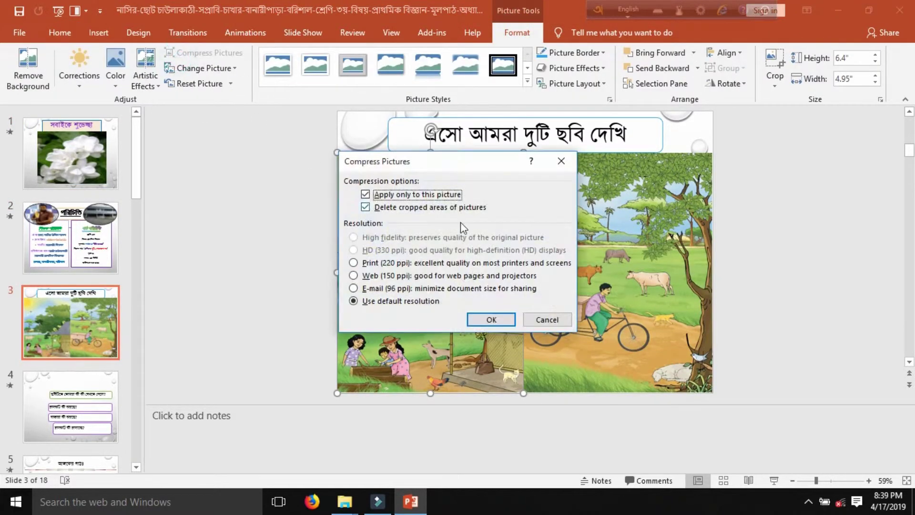
{"action": "left_click", "coordinate": [353, 275]}
{"action": "left_click", "coordinate": [353, 263]}
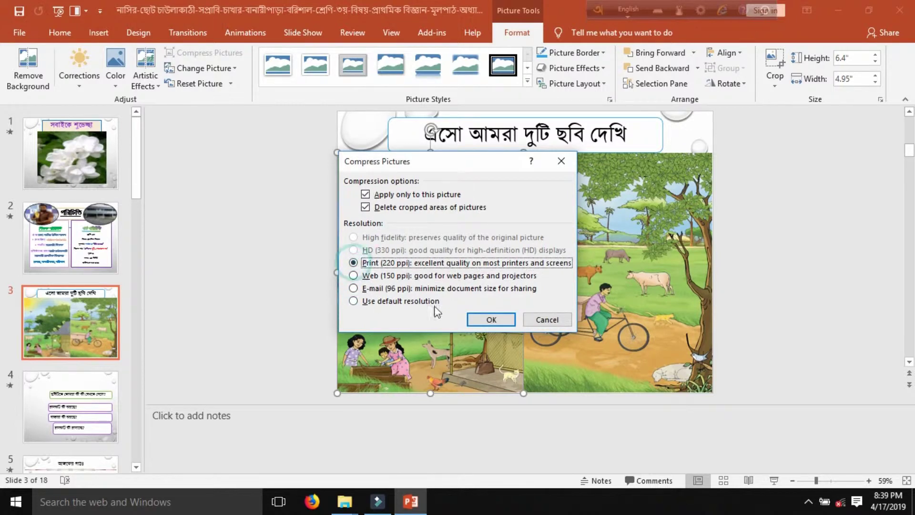
{"action": "left_click", "coordinate": [482, 322]}
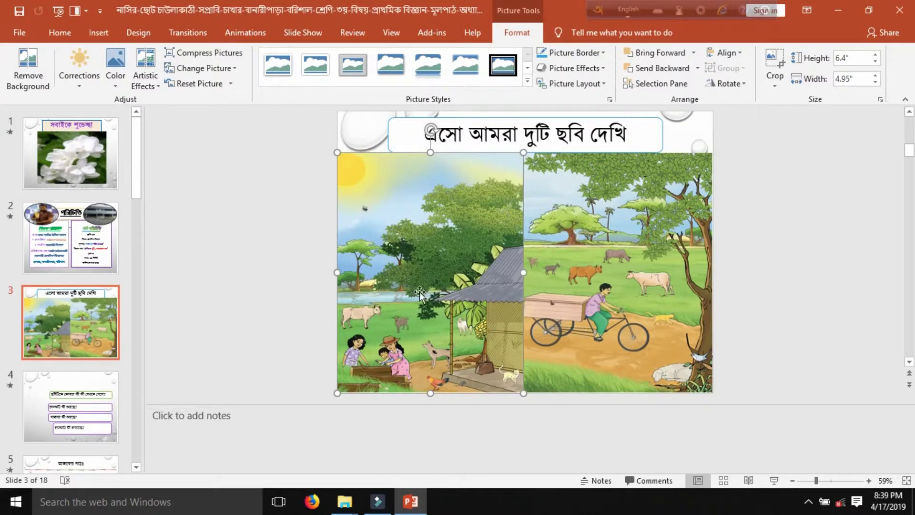
Close the presentation, saving the changes.
{"action": "mouse_move", "coordinate": [344, 501]}
{"action": "left_click", "coordinate": [437, 448]}
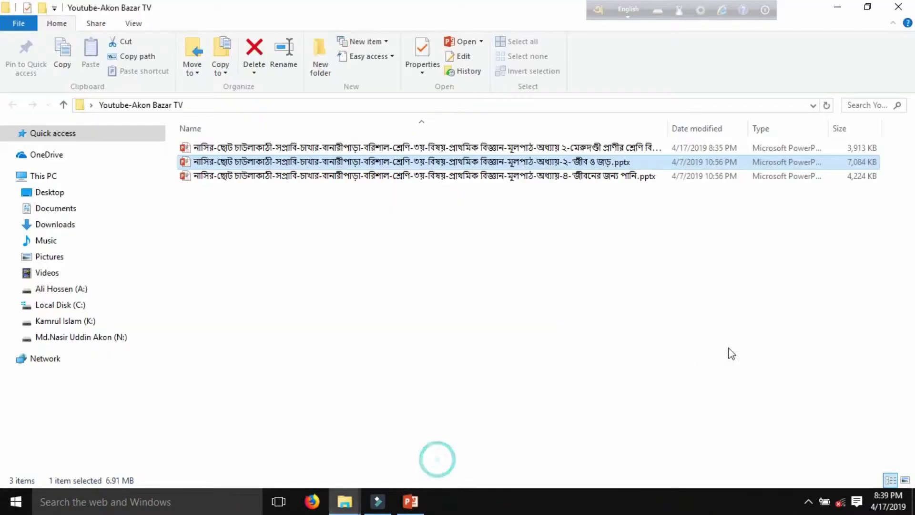
{"action": "left_click", "coordinate": [408, 506]}
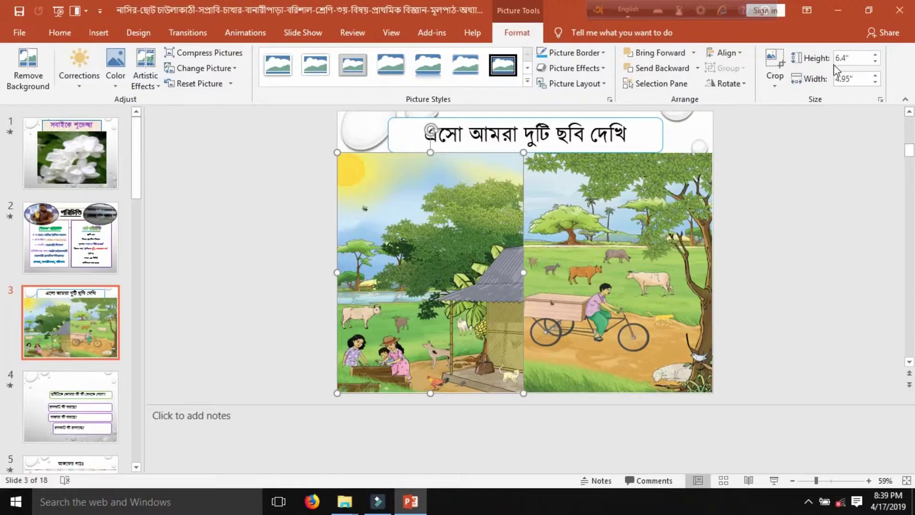
{"action": "left_click", "coordinate": [897, 10]}
{"action": "left_click", "coordinate": [395, 274]}
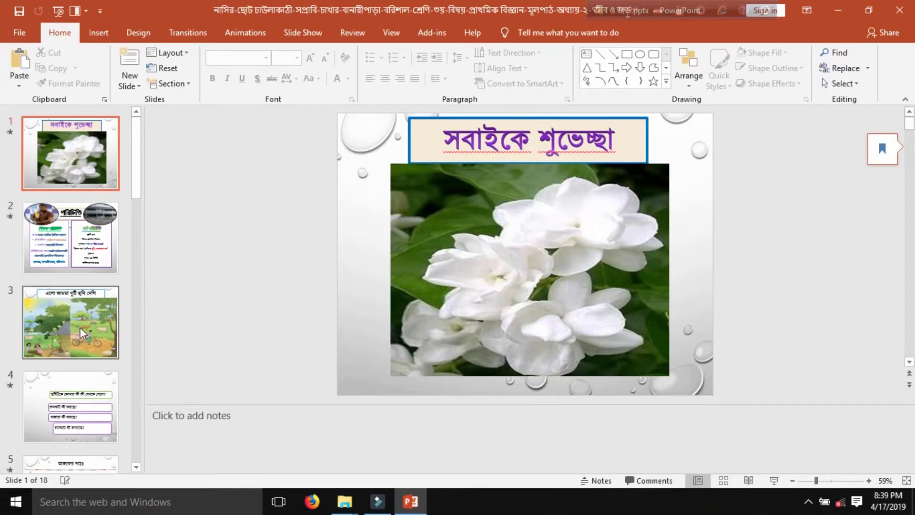
Compress the pigeon picture on slide 8.
{"action": "left_click", "coordinate": [82, 329]}
{"action": "left_click", "coordinate": [479, 289]}
{"action": "scroll", "coordinate": [72, 286], "scroll_direction": "down", "scroll_amount": 5}
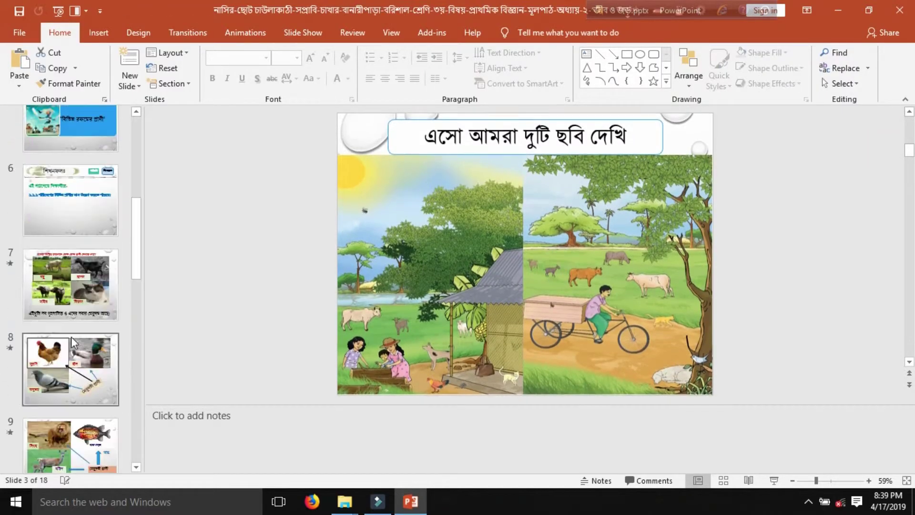
{"action": "left_click", "coordinate": [75, 298]}
{"action": "left_click", "coordinate": [71, 369]}
{"action": "left_click", "coordinate": [452, 317]}
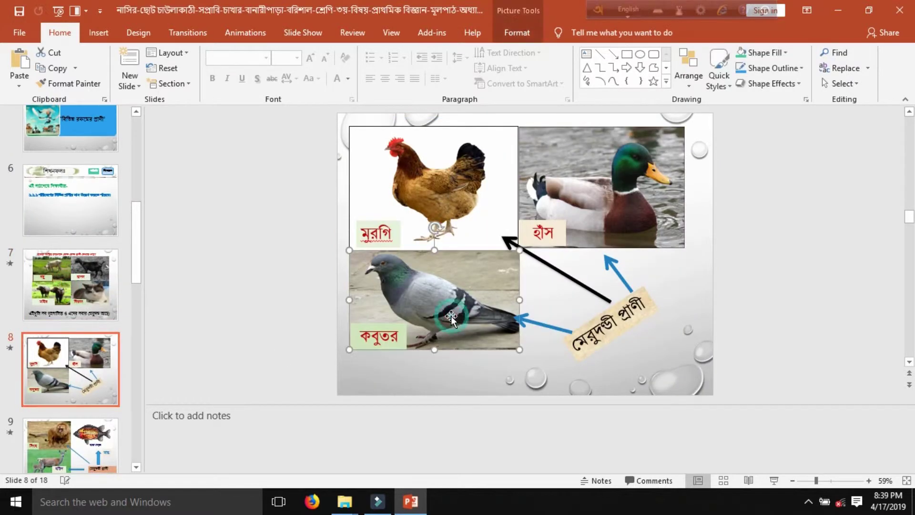
{"action": "left_click", "coordinate": [515, 33]}
{"action": "left_click", "coordinate": [205, 53]}
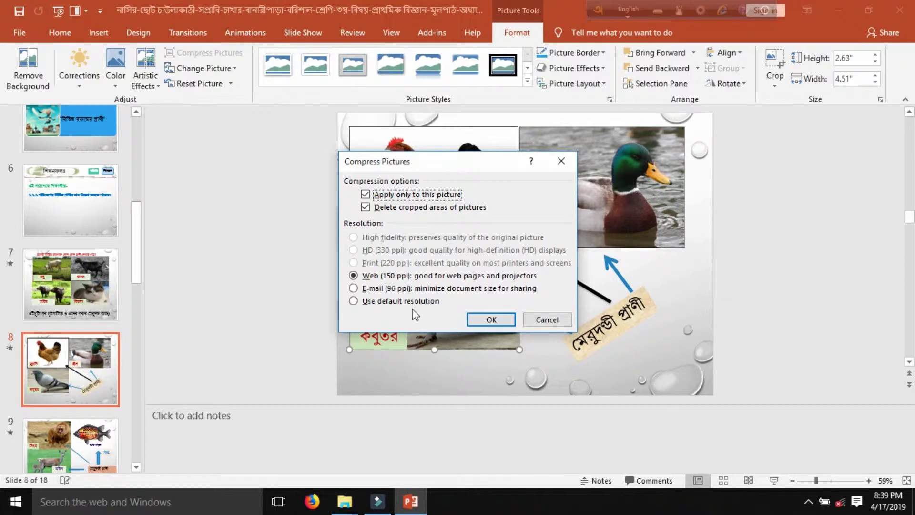
{"action": "left_click", "coordinate": [491, 319]}
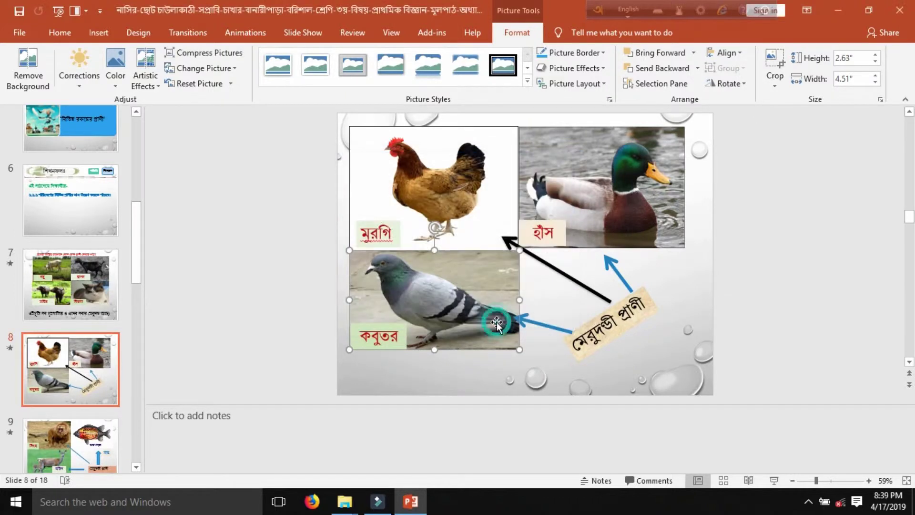
Compress the chicken and duck pictures on slide 8 at 96 ppi.
{"action": "left_click", "coordinate": [433, 175]}
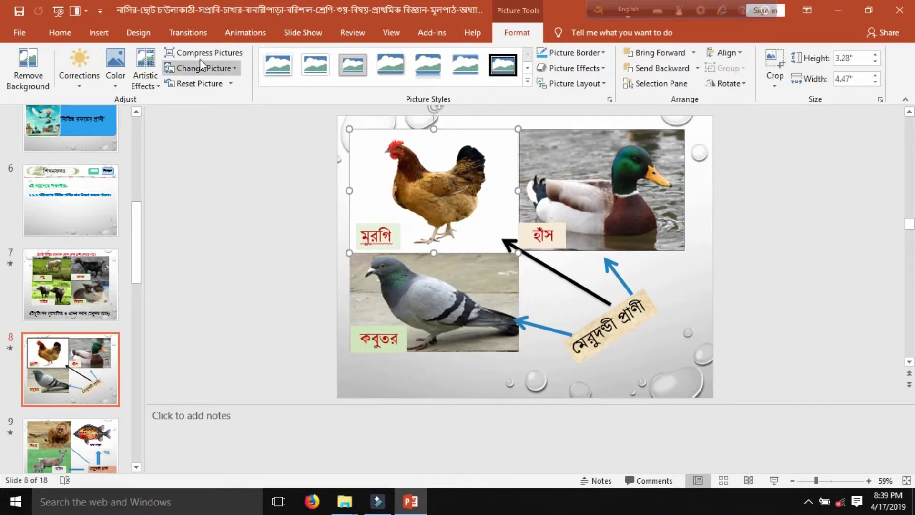
{"action": "left_click", "coordinate": [205, 68]}
{"action": "left_click", "coordinate": [205, 52]}
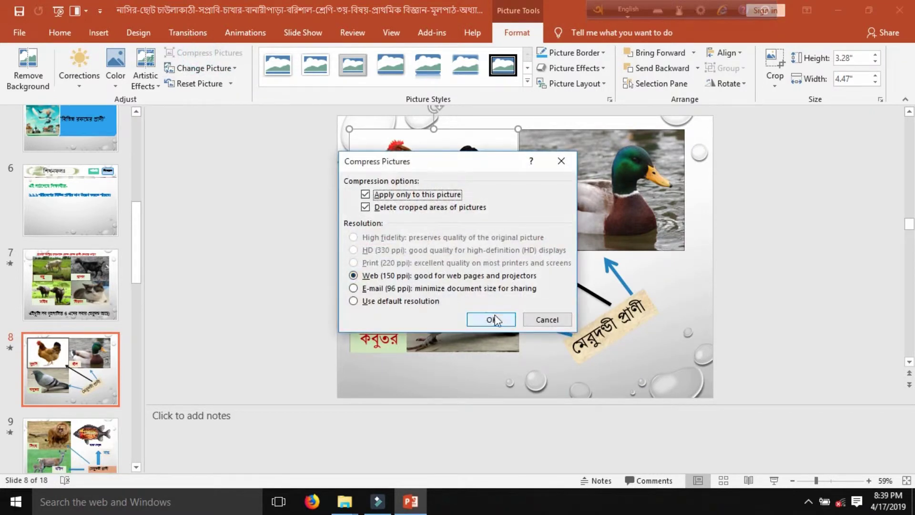
{"action": "left_click", "coordinate": [399, 289]}
{"action": "left_click", "coordinate": [491, 319]}
{"action": "left_click", "coordinate": [624, 206]}
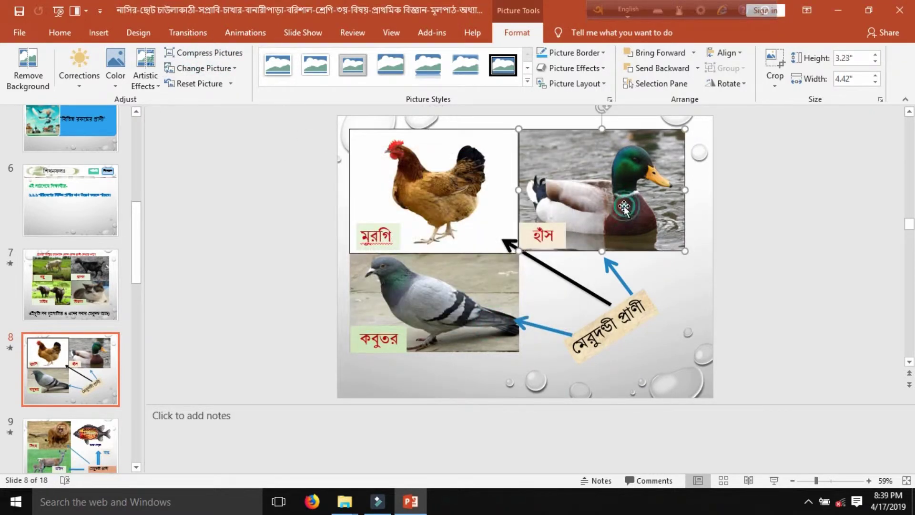
{"action": "left_click", "coordinate": [205, 53]}
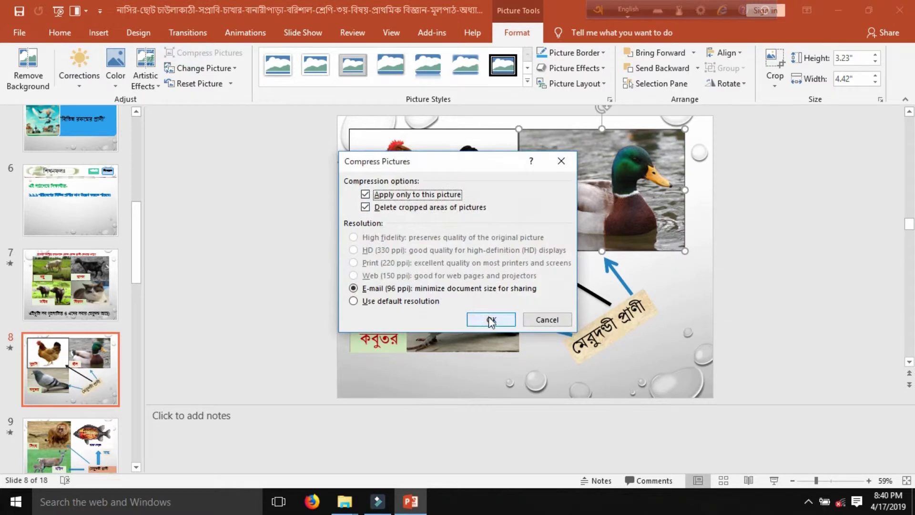
{"action": "left_click", "coordinate": [490, 319]}
Compress the cow picture on slide 7 at E-mail (96 ppi).
{"action": "left_click", "coordinate": [708, 321]}
{"action": "scroll", "coordinate": [522, 190], "scroll_direction": "up", "scroll_amount": 1}
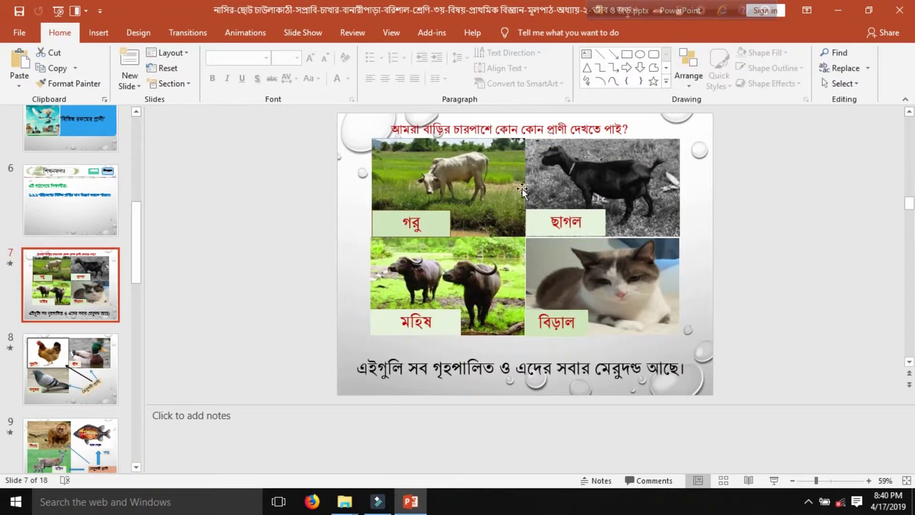
{"action": "left_click", "coordinate": [522, 190]}
{"action": "left_click", "coordinate": [515, 32]}
{"action": "left_click", "coordinate": [176, 53]}
{"action": "left_click", "coordinate": [486, 319]}
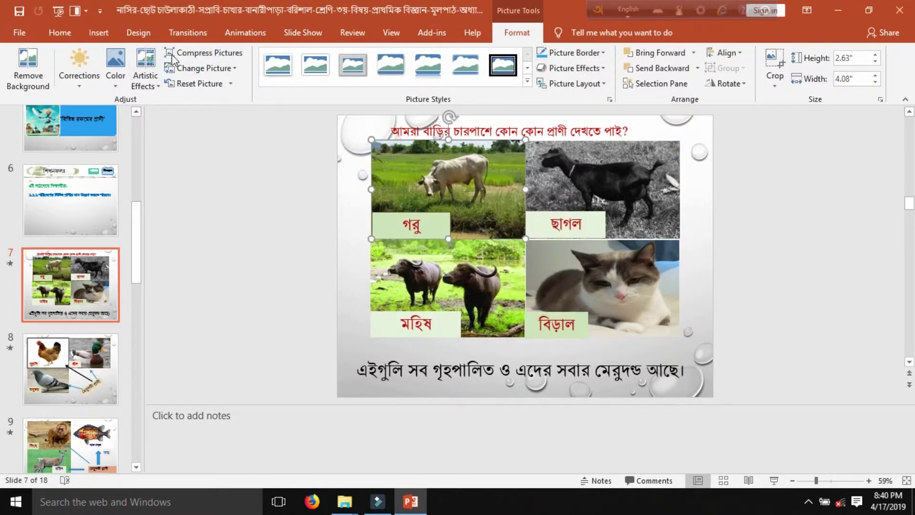
{"action": "left_click", "coordinate": [204, 53]}
{"action": "left_click", "coordinate": [366, 288]}
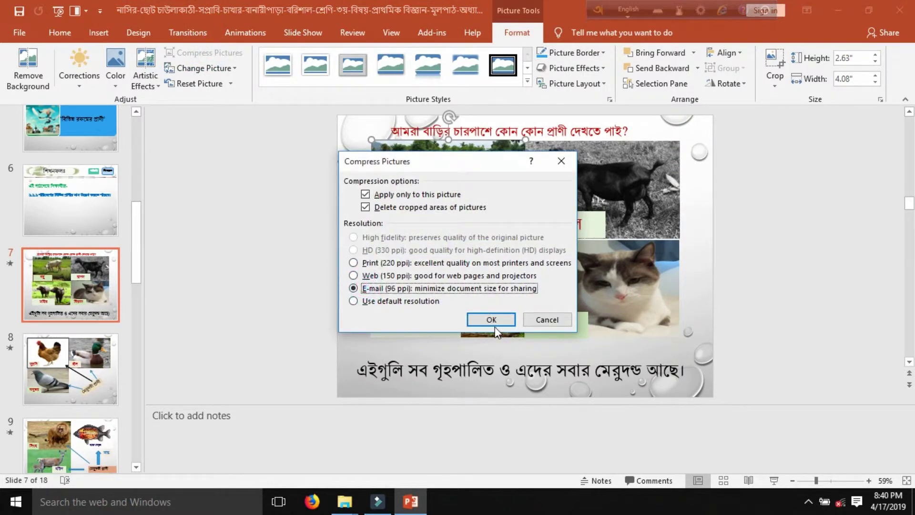
{"action": "left_click", "coordinate": [494, 325]}
Compress the goat, buffalo and cat pictures on slide 7 at 96 ppi.
{"action": "left_click", "coordinate": [191, 52]}
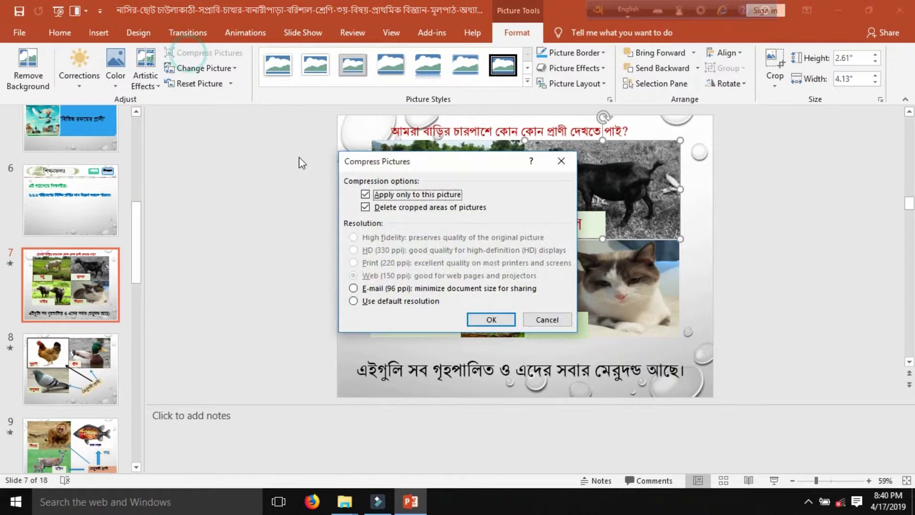
{"action": "left_click", "coordinate": [385, 289]}
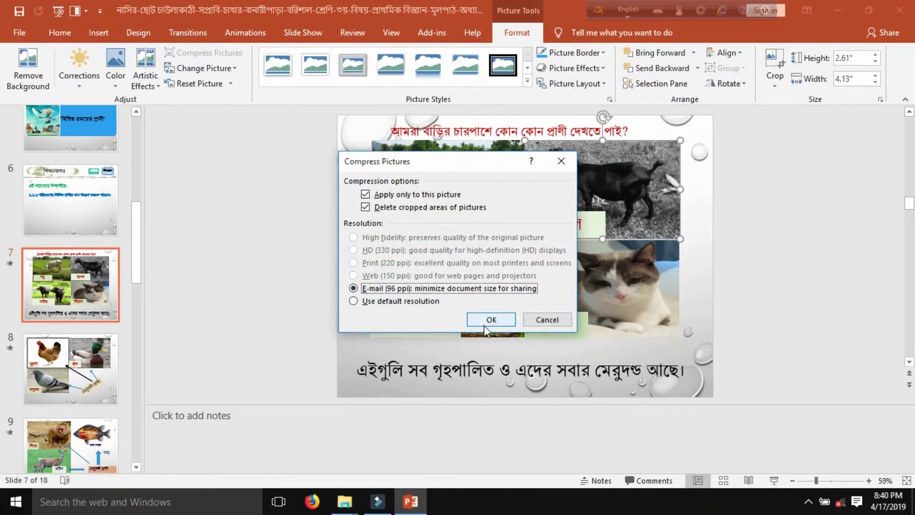
{"action": "left_click", "coordinate": [489, 319]}
{"action": "left_click", "coordinate": [451, 281]}
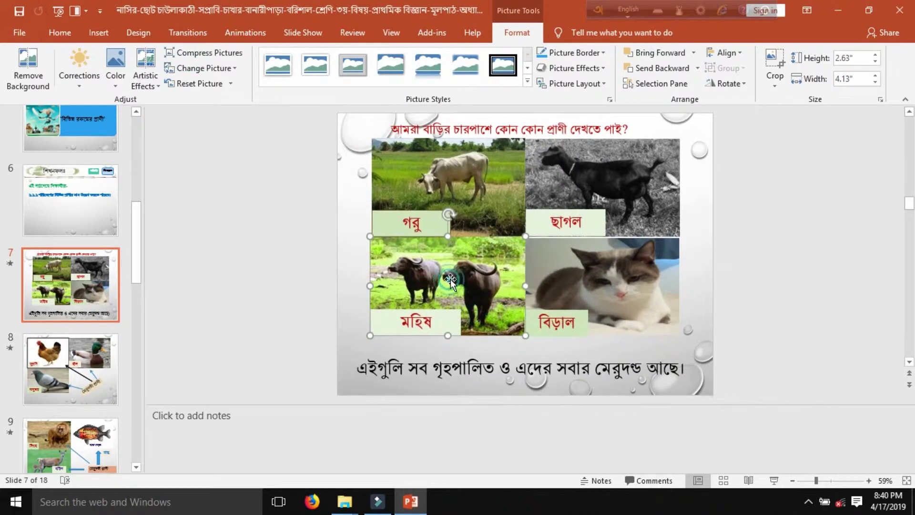
{"action": "left_click", "coordinate": [194, 49]}
{"action": "left_click", "coordinate": [379, 286]}
{"action": "left_click", "coordinate": [488, 319]}
{"action": "left_click", "coordinate": [604, 297]}
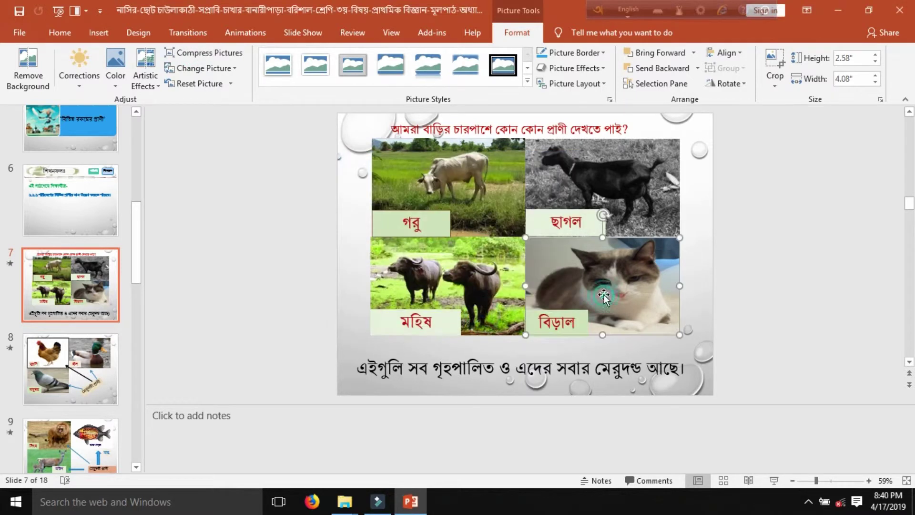
{"action": "left_click", "coordinate": [190, 52]}
{"action": "left_click", "coordinate": [367, 296]}
{"action": "left_click", "coordinate": [489, 319]}
{"action": "left_click", "coordinate": [733, 270]}
Save and close the lesson, then reopen the 'jiv o jor' file.
{"action": "left_click", "coordinate": [899, 10]}
{"action": "left_click", "coordinate": [411, 272]}
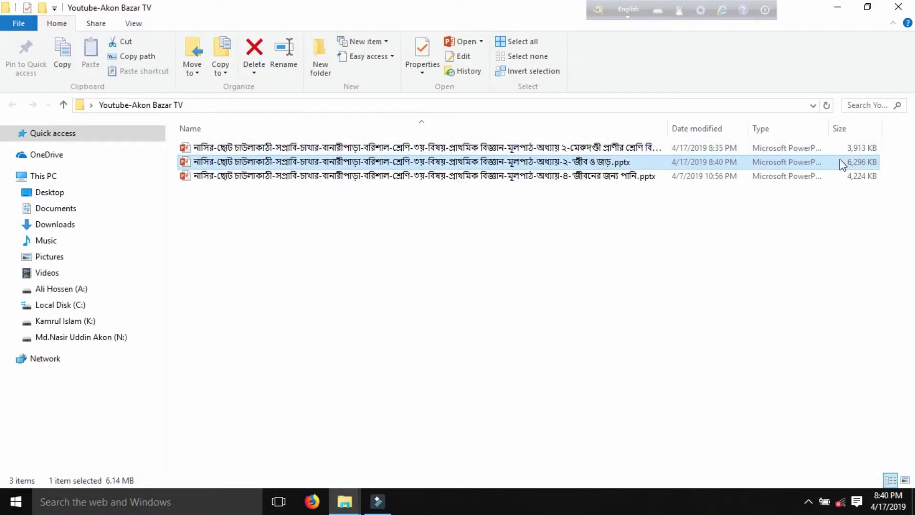
{"action": "double_click", "coordinate": [457, 162]}
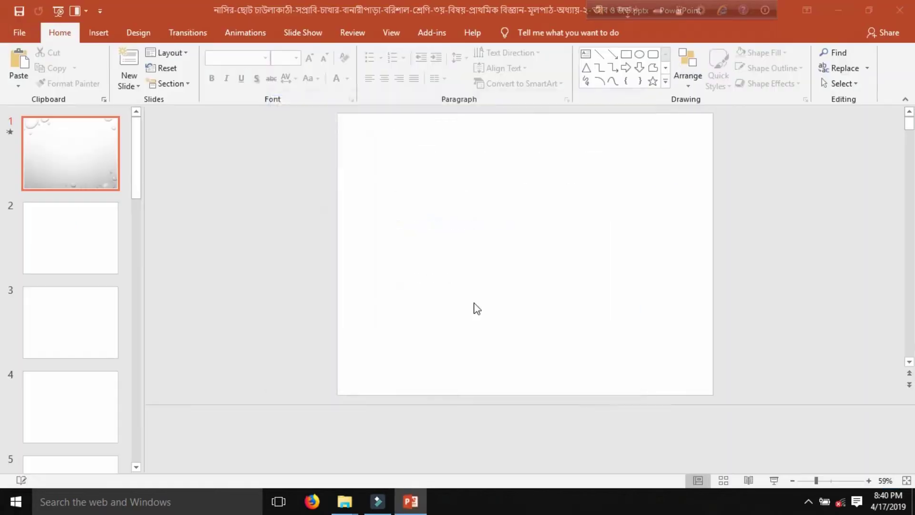
Dismiss the add-in message and compress the village picture on slide 3.
{"action": "left_click", "coordinate": [620, 372]}
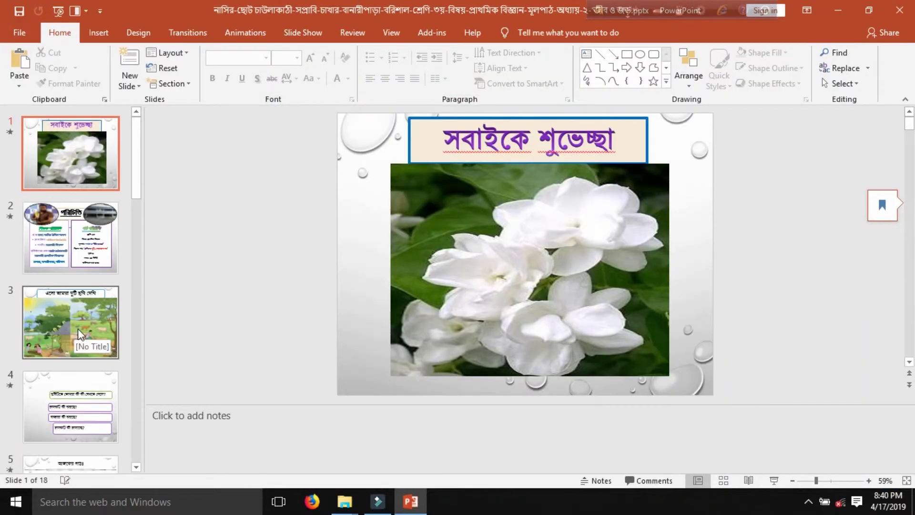
{"action": "scroll", "coordinate": [67, 286], "scroll_direction": "down", "scroll_amount": 2}
{"action": "left_click", "coordinate": [62, 164]}
{"action": "left_click", "coordinate": [427, 262]}
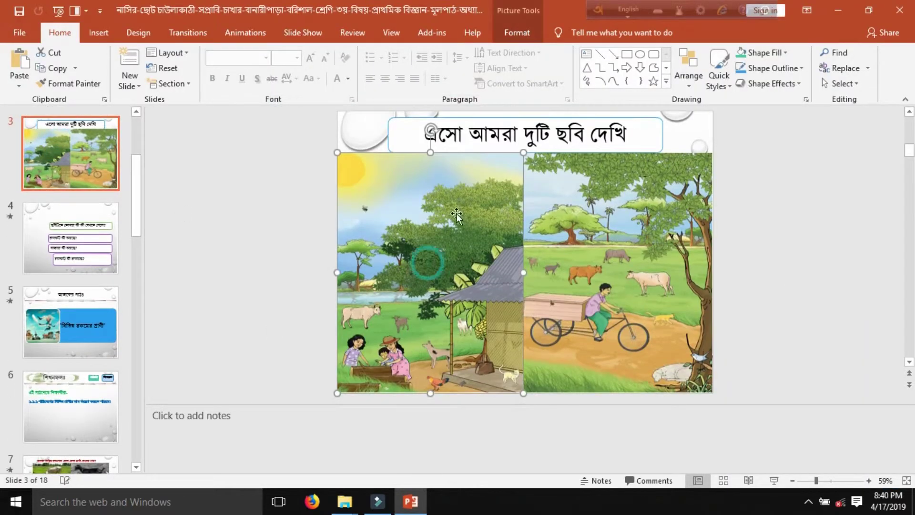
{"action": "left_click", "coordinate": [509, 33]}
{"action": "left_click", "coordinate": [200, 53]}
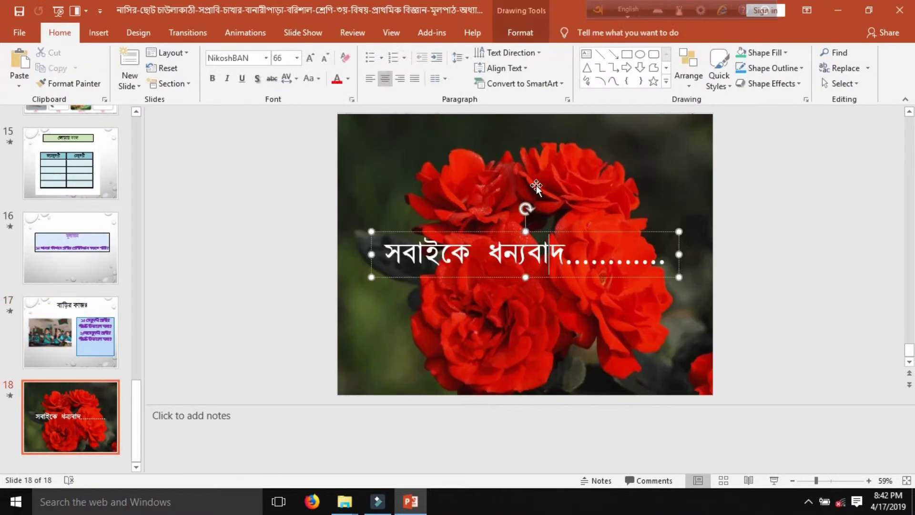
Compress the rose picture on slide 18 at 96 ppi and save on closing.
{"action": "left_click", "coordinate": [536, 187]}
{"action": "left_click", "coordinate": [516, 32]}
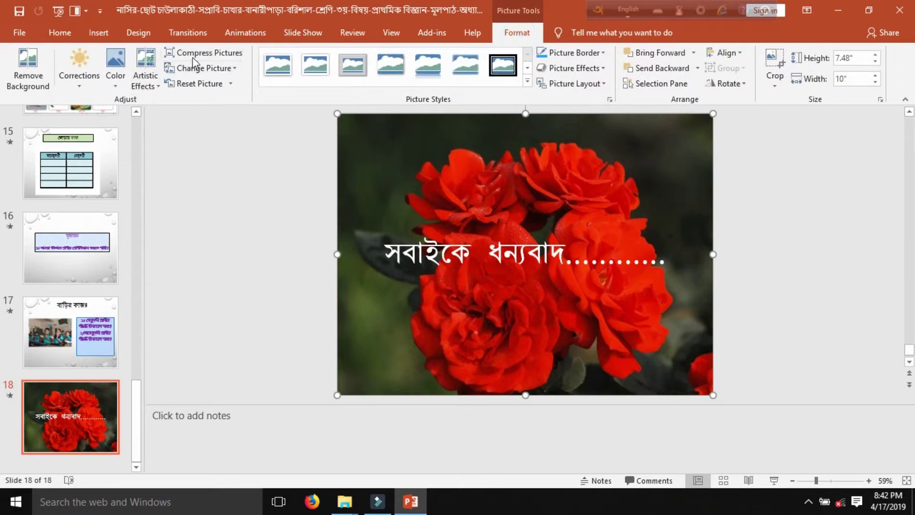
{"action": "left_click", "coordinate": [203, 52]}
{"action": "left_click", "coordinate": [491, 319]}
{"action": "left_click", "coordinate": [890, 6]}
{"action": "left_click", "coordinate": [393, 268]}
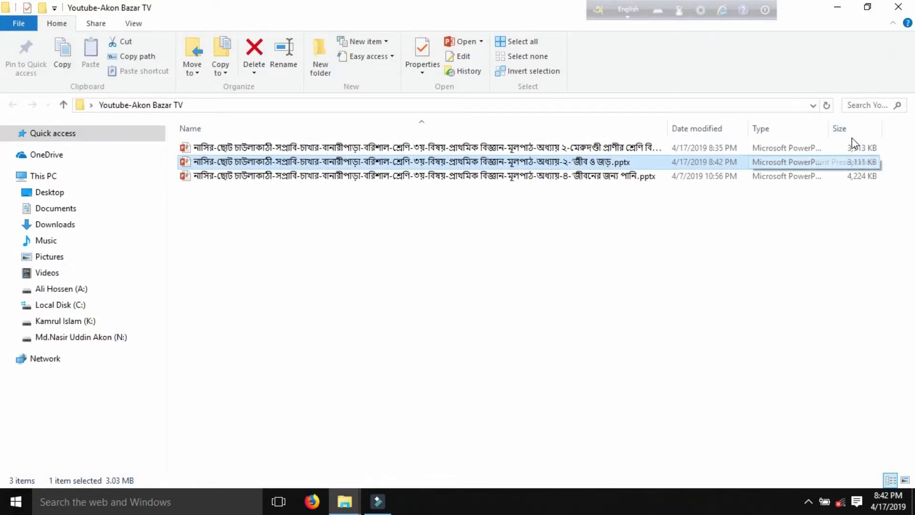
Open the 3,111 KB chapter 2 lesson presentation from File Explorer.
{"action": "left_click", "coordinate": [733, 305]}
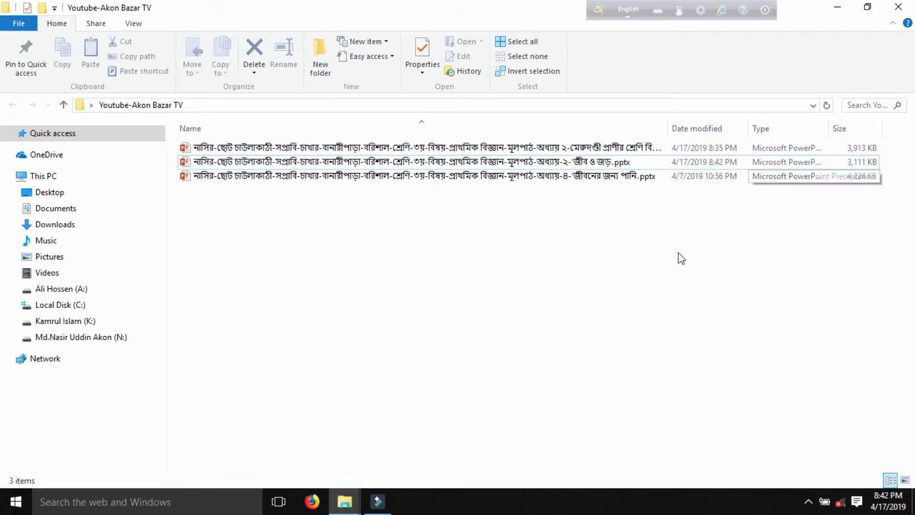
{"action": "double_click", "coordinate": [494, 162]}
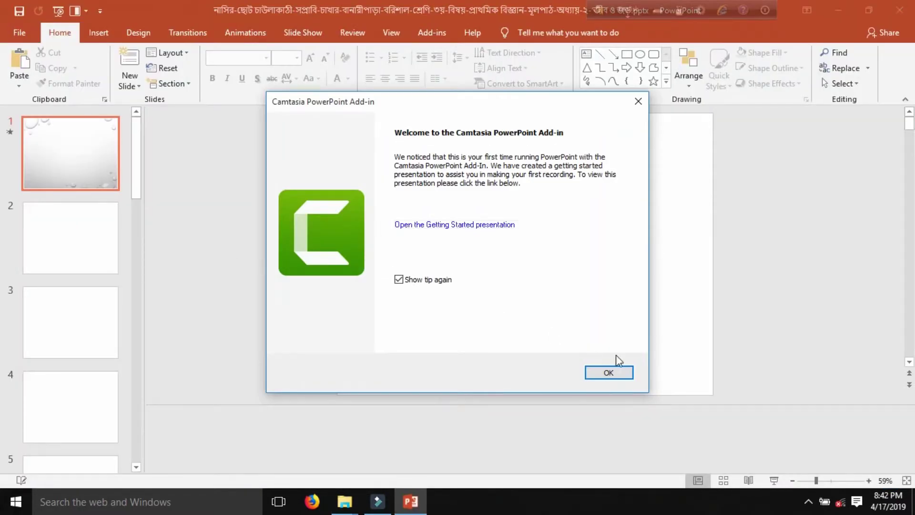
Dismiss the add-in message and compress the slide 1 flower picture at E-mail (96 ppi).
{"action": "left_click", "coordinate": [619, 371]}
{"action": "left_click", "coordinate": [508, 260]}
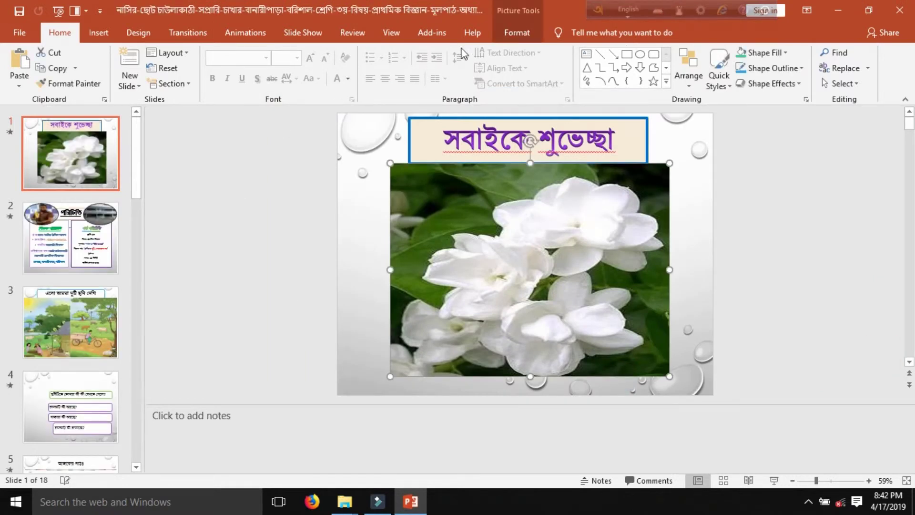
{"action": "left_click", "coordinate": [517, 32]}
{"action": "left_click", "coordinate": [190, 53]}
{"action": "left_click", "coordinate": [478, 322]}
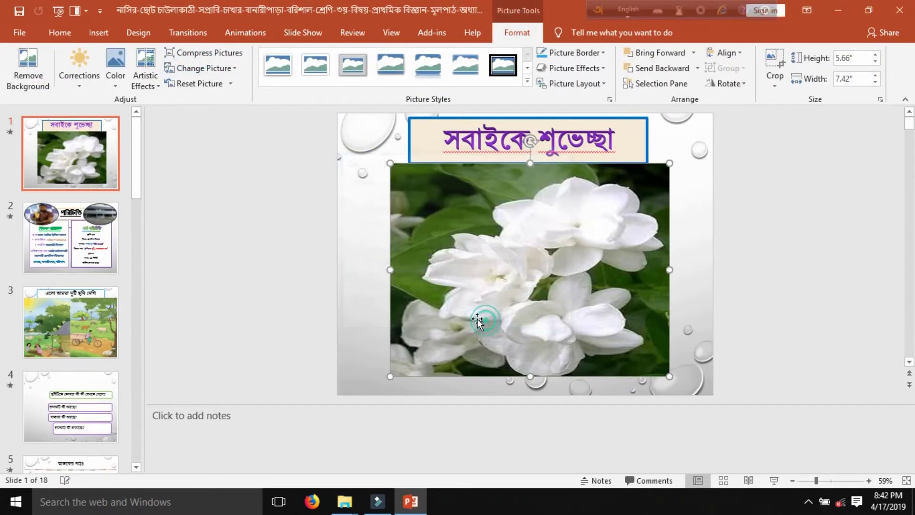
Compress both oval photos on slide 2 at E-mail (96 ppi).
{"action": "scroll", "coordinate": [387, 226], "scroll_direction": "down", "scroll_amount": 1}
{"action": "left_click", "coordinate": [643, 160]}
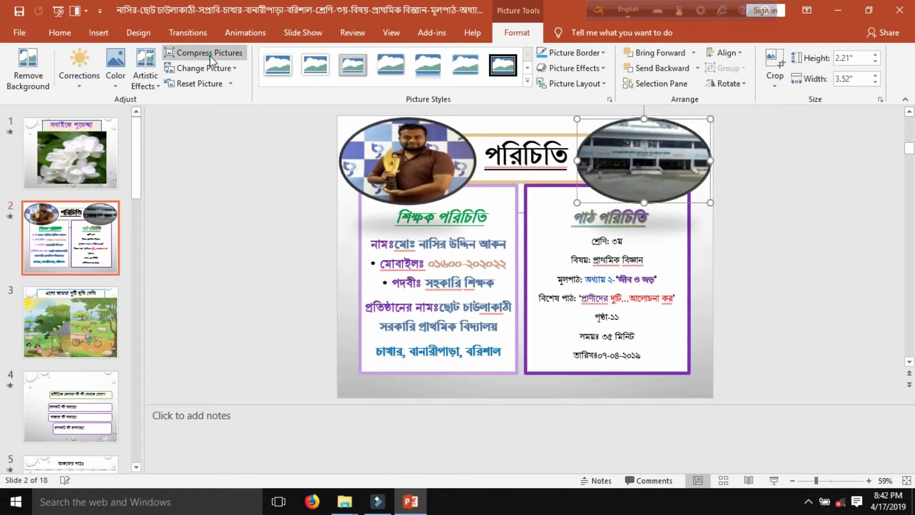
{"action": "left_click", "coordinate": [210, 54]}
{"action": "left_click", "coordinate": [365, 284]}
{"action": "left_click", "coordinate": [489, 319]}
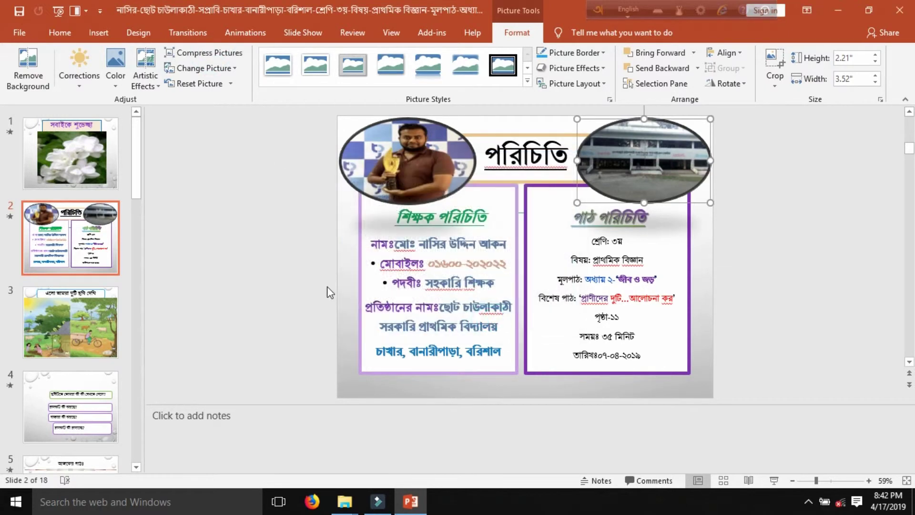
{"action": "left_click", "coordinate": [378, 158]}
{"action": "left_click", "coordinate": [200, 53]}
{"action": "left_click", "coordinate": [353, 288]}
{"action": "left_click", "coordinate": [491, 319]}
Compress the left and right pictures on slide 3.
{"action": "left_click", "coordinate": [36, 330]}
{"action": "double_click", "coordinate": [372, 283]}
{"action": "left_click", "coordinate": [210, 53]}
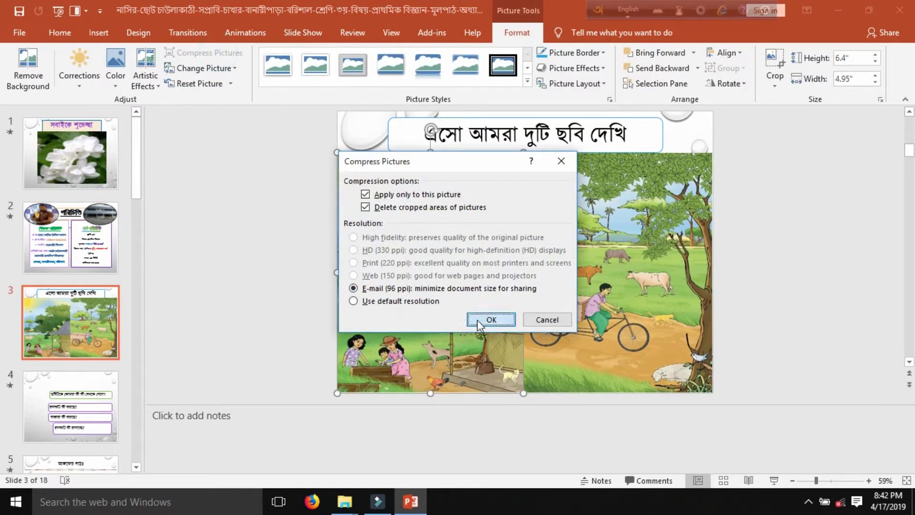
{"action": "left_click", "coordinate": [491, 319]}
{"action": "left_click", "coordinate": [620, 266]}
{"action": "left_click", "coordinate": [204, 54]}
{"action": "left_click", "coordinate": [491, 320]}
Compress the cow and goat pictures on slide 7.
{"action": "left_click", "coordinate": [81, 409]}
{"action": "left_click", "coordinate": [77, 334]}
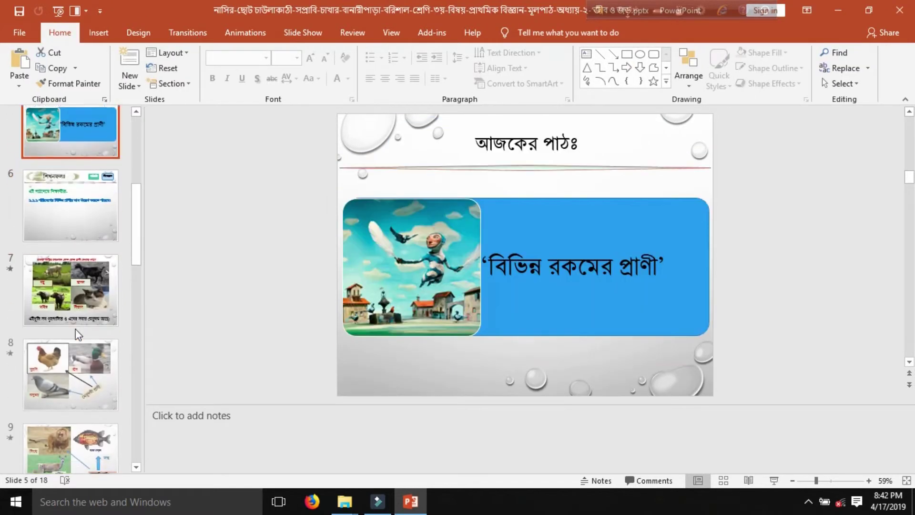
{"action": "left_click", "coordinate": [62, 245]}
{"action": "left_click", "coordinate": [464, 170]}
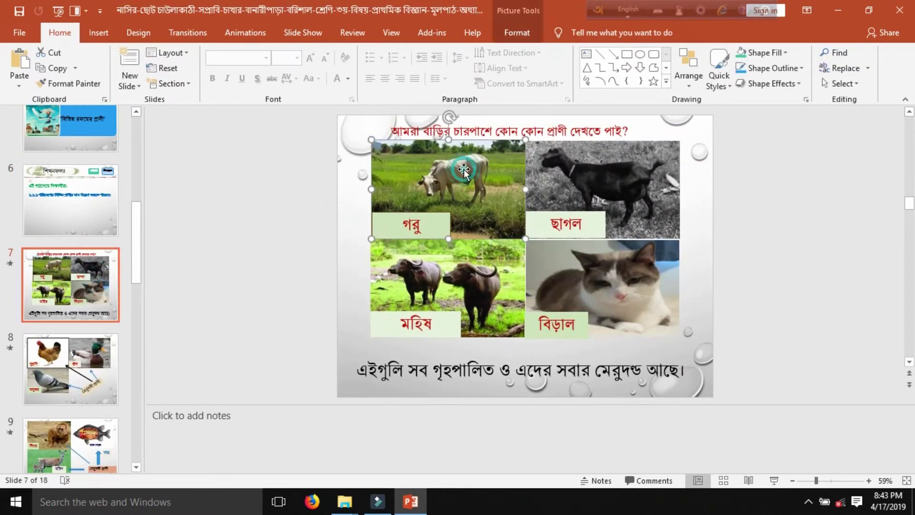
{"action": "left_click", "coordinate": [517, 32]}
{"action": "left_click", "coordinate": [204, 52]}
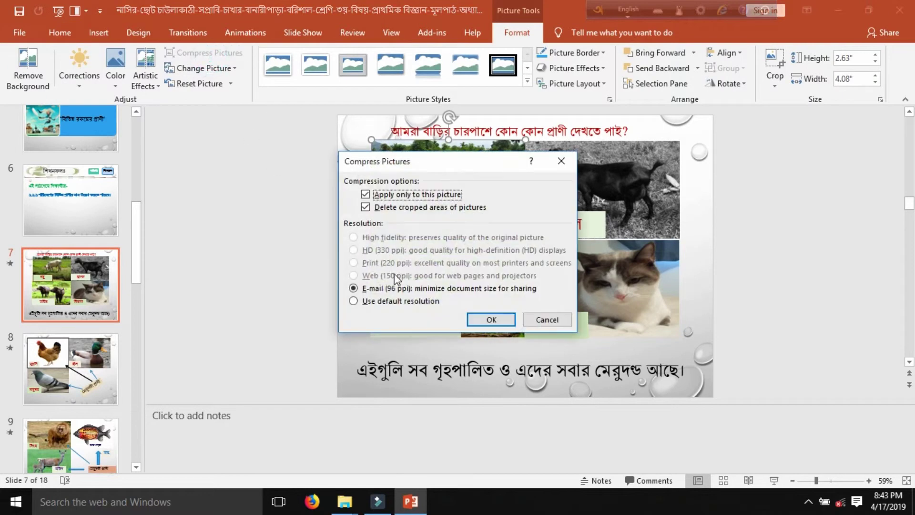
{"action": "left_click", "coordinate": [486, 321]}
{"action": "left_click", "coordinate": [629, 204]}
{"action": "left_click", "coordinate": [204, 52]}
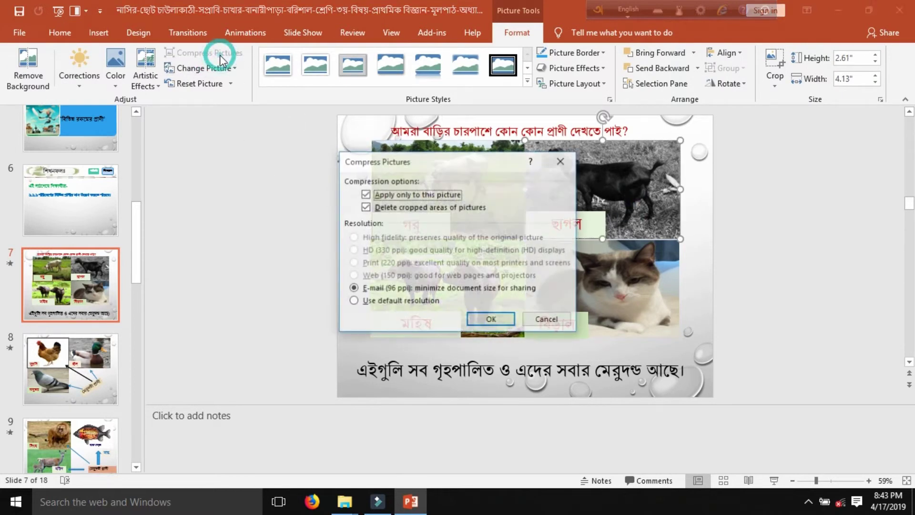
{"action": "left_click", "coordinate": [486, 322]}
Compress the cat and buffalo pictures on slide 7, then close the presentation.
{"action": "left_click", "coordinate": [625, 289]}
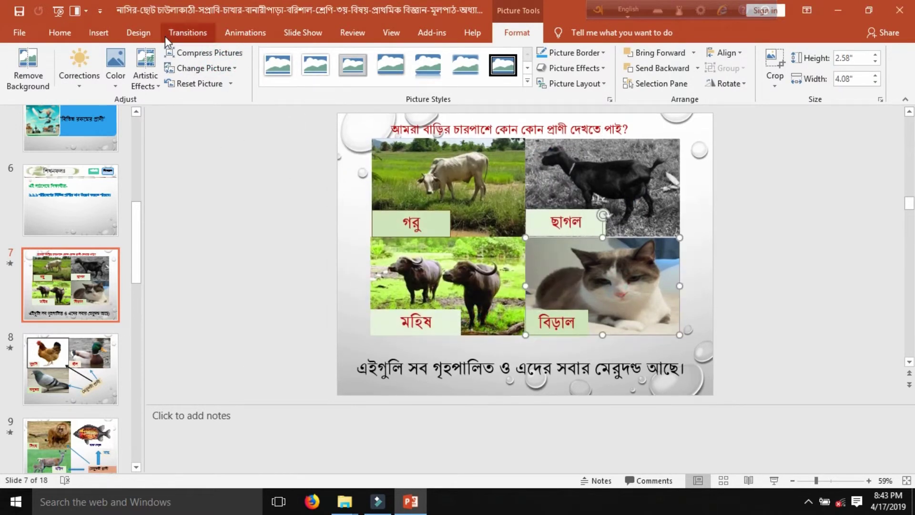
{"action": "left_click", "coordinate": [204, 52]}
{"action": "left_click", "coordinate": [487, 321]}
{"action": "left_click", "coordinate": [477, 266]}
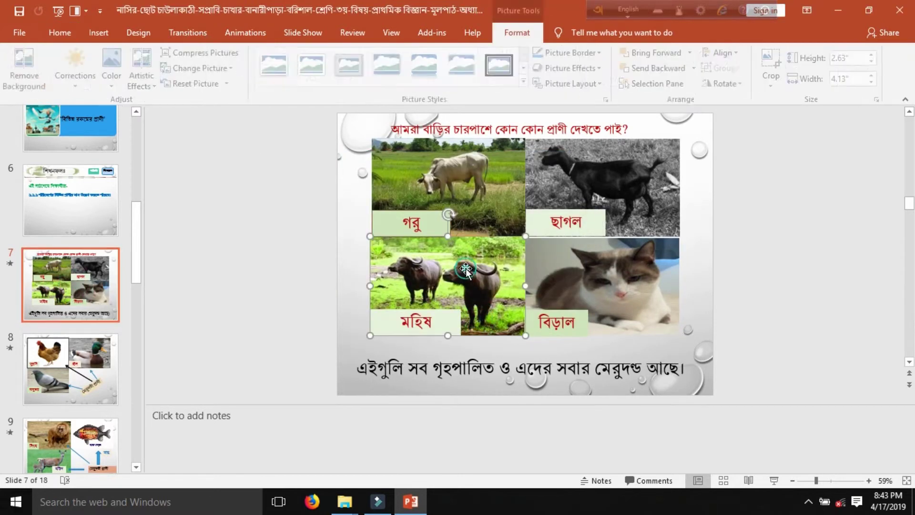
{"action": "left_click", "coordinate": [204, 53]}
{"action": "left_click", "coordinate": [486, 321]}
{"action": "scroll", "coordinate": [90, 396], "scroll_direction": "down", "scroll_amount": 2}
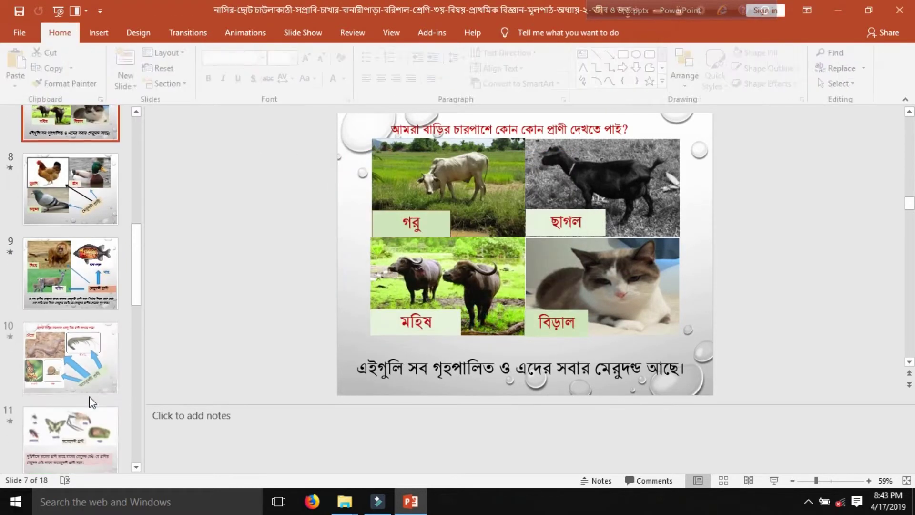
{"action": "scroll", "coordinate": [90, 396], "scroll_direction": "down", "scroll_amount": 5}
{"action": "scroll", "coordinate": [81, 323], "scroll_direction": "down", "scroll_amount": 2}
{"action": "scroll", "coordinate": [81, 323], "scroll_direction": "down", "scroll_amount": 1}
{"action": "left_click", "coordinate": [899, 10]}
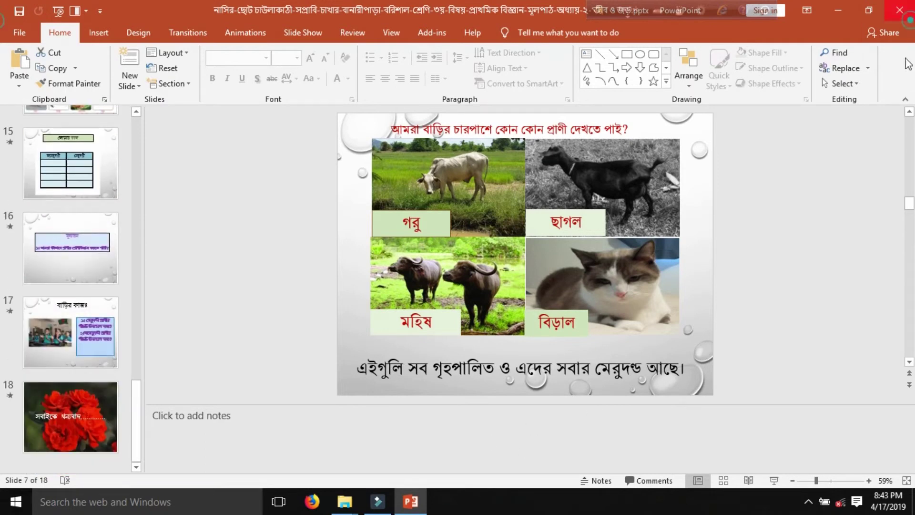
Save the lesson and compare the file sizes: now 2,113, 2,857 and 2,334 KB.
{"action": "left_click", "coordinate": [400, 272]}
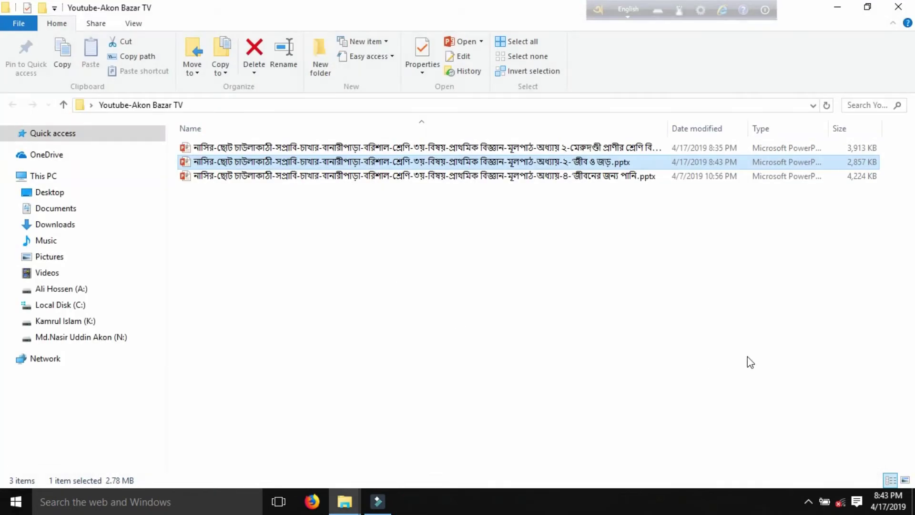
{"action": "left_click", "coordinate": [855, 253]}
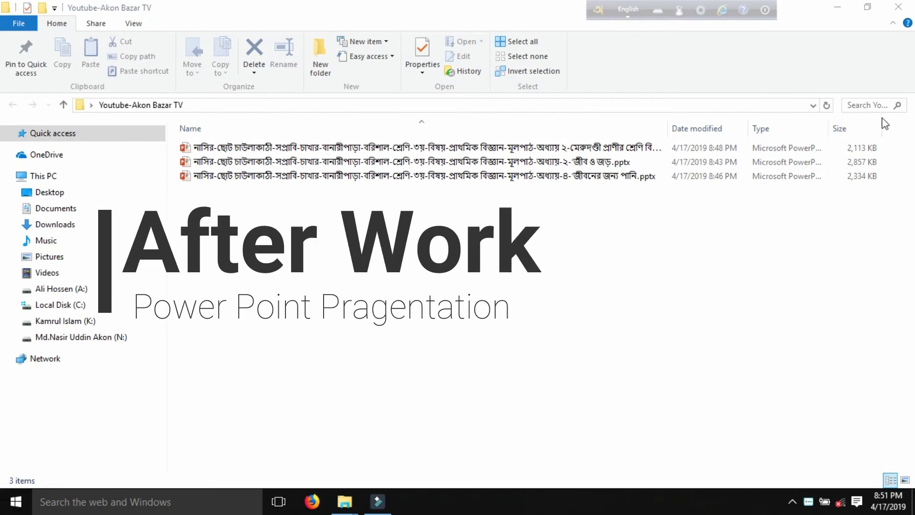
{"action": "left_click", "coordinate": [801, 148]}
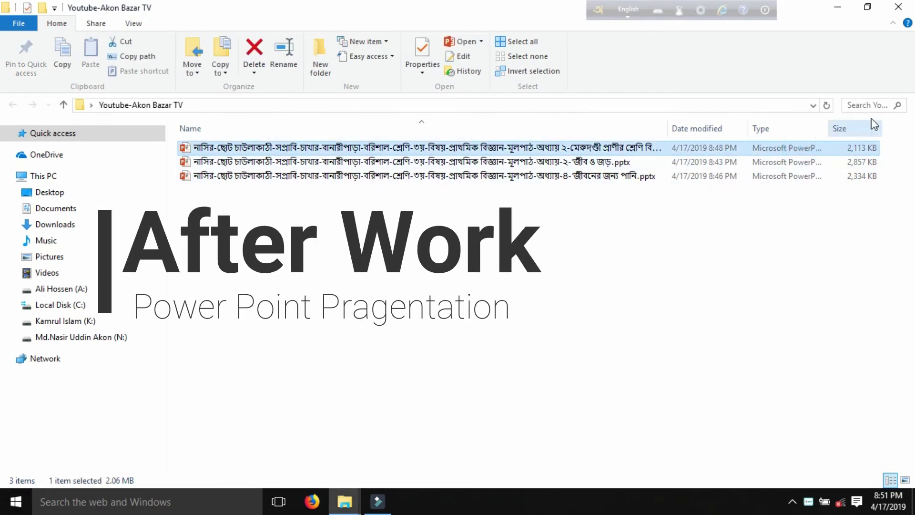
{"action": "left_click", "coordinate": [798, 162]}
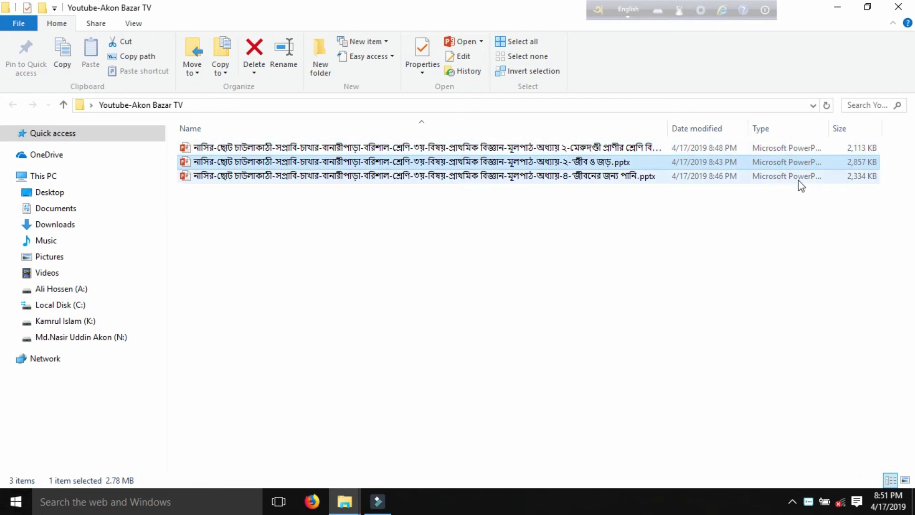
{"action": "left_click", "coordinate": [793, 177]}
{"action": "left_click", "coordinate": [818, 265]}
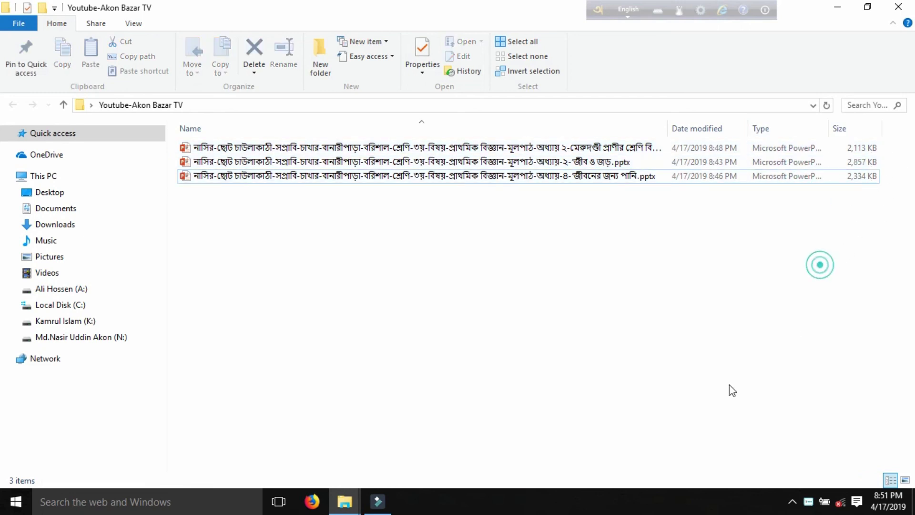